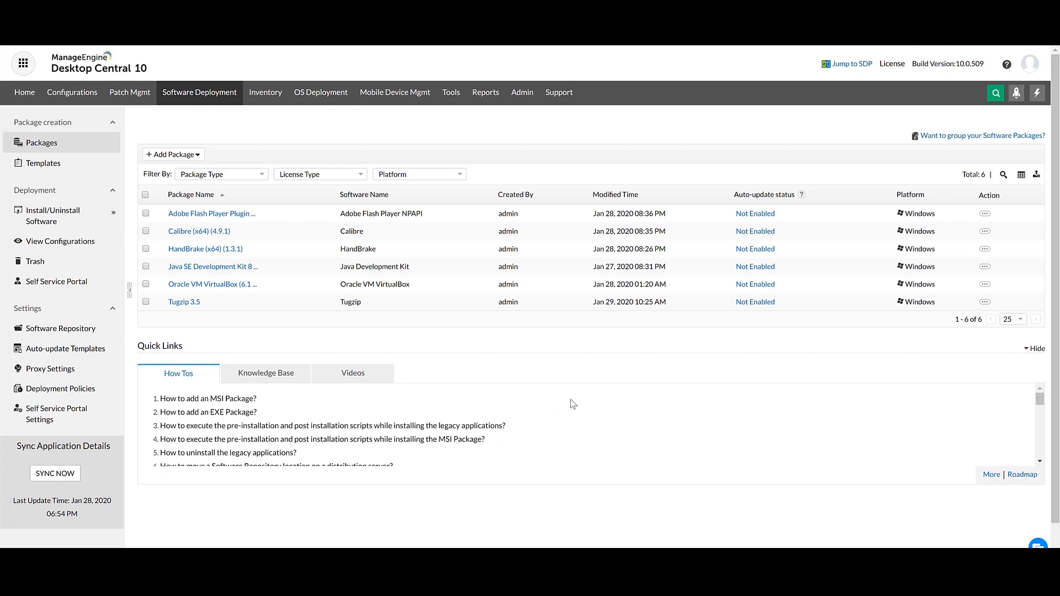
Start a Windows computer install/uninstall configuration for the Calibre (x64) (4.9.1) and HandBrake (x64) (1.3.1) packages.
click(145, 231)
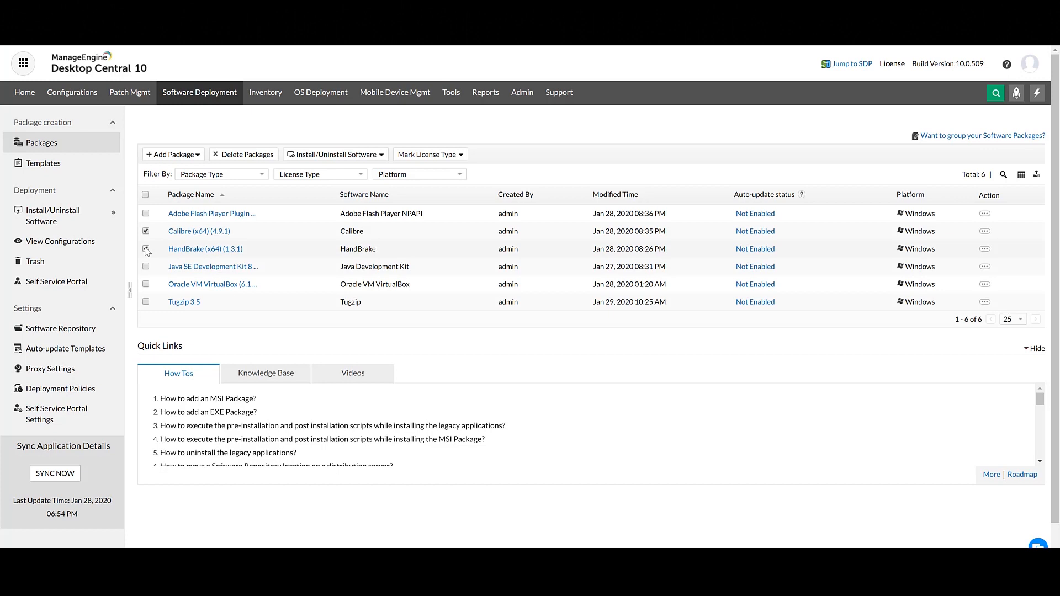
click(146, 249)
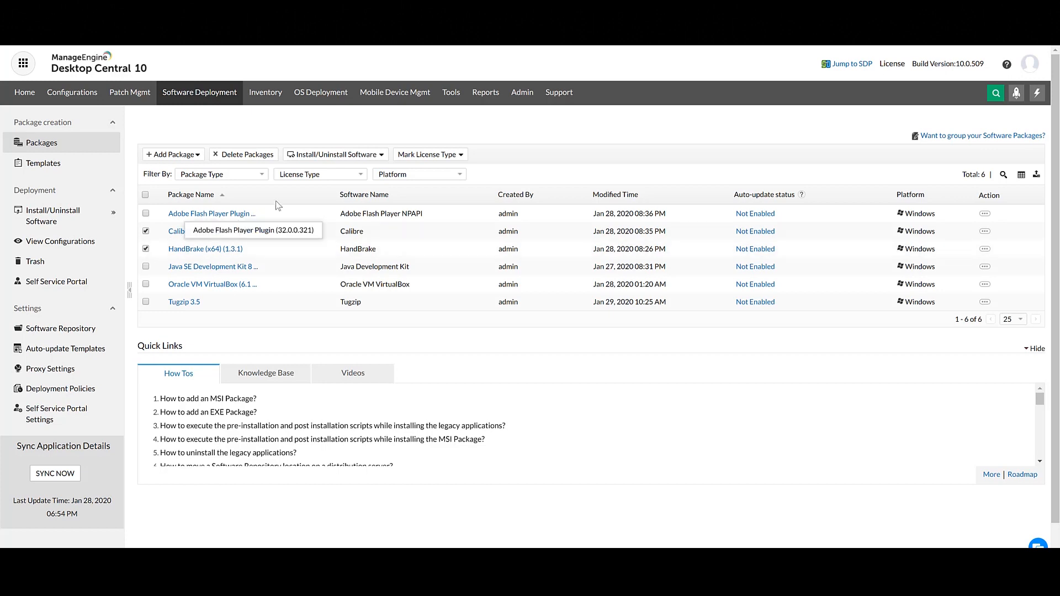
click(374, 157)
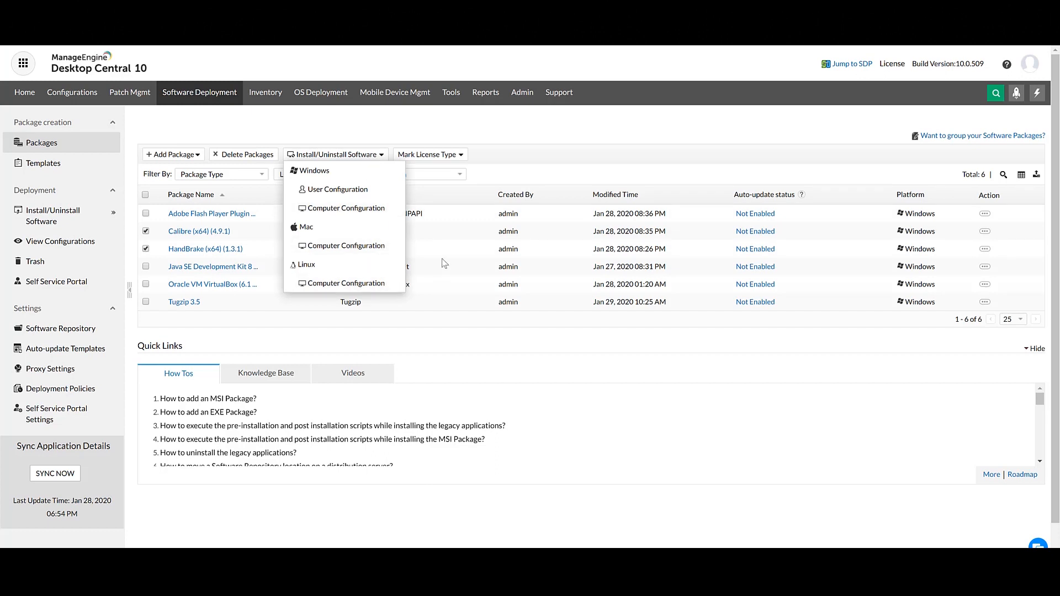
click(392, 214)
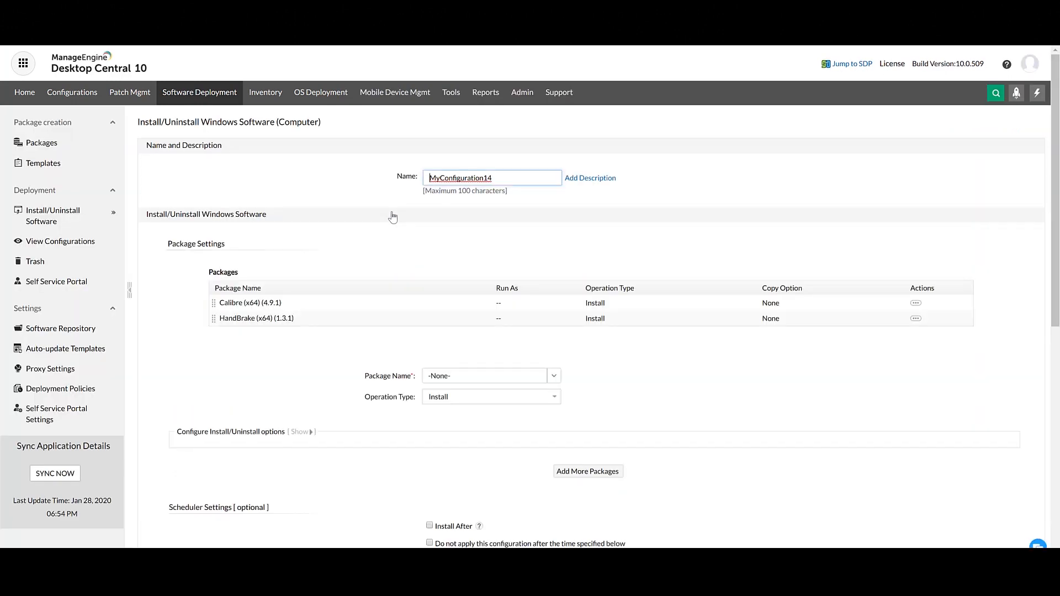
Name the configuration "HandBrake and Calibre Config".
double_click(520, 177)
text(HandBrake)
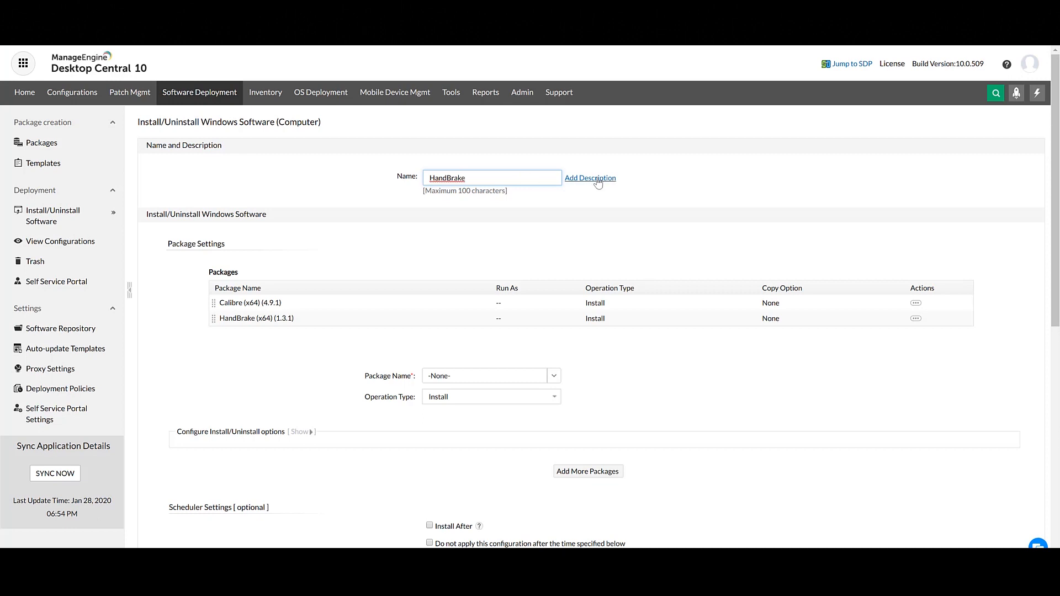
text( and Calibre Config)
Choose Calibre (x64) (4.9.1) as the package name and examine its install/uninstall options.
click(553, 376)
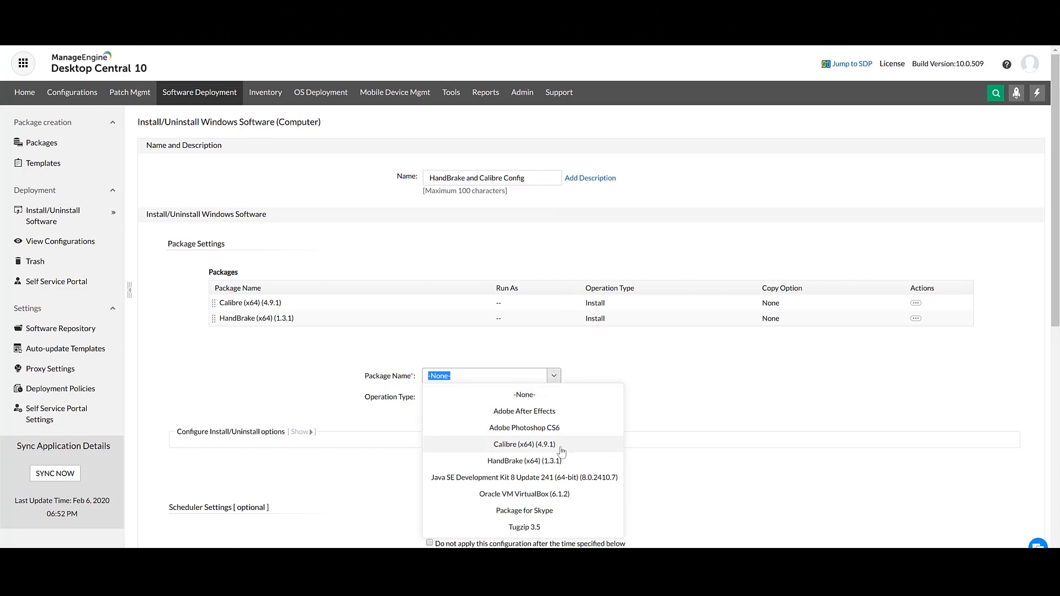
click(538, 445)
click(301, 432)
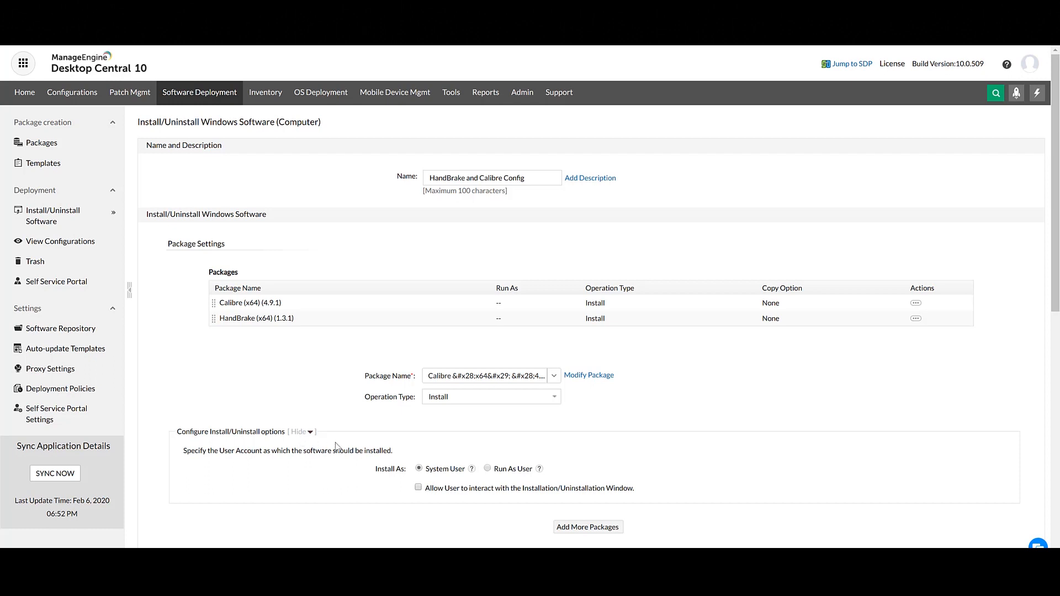
click(298, 436)
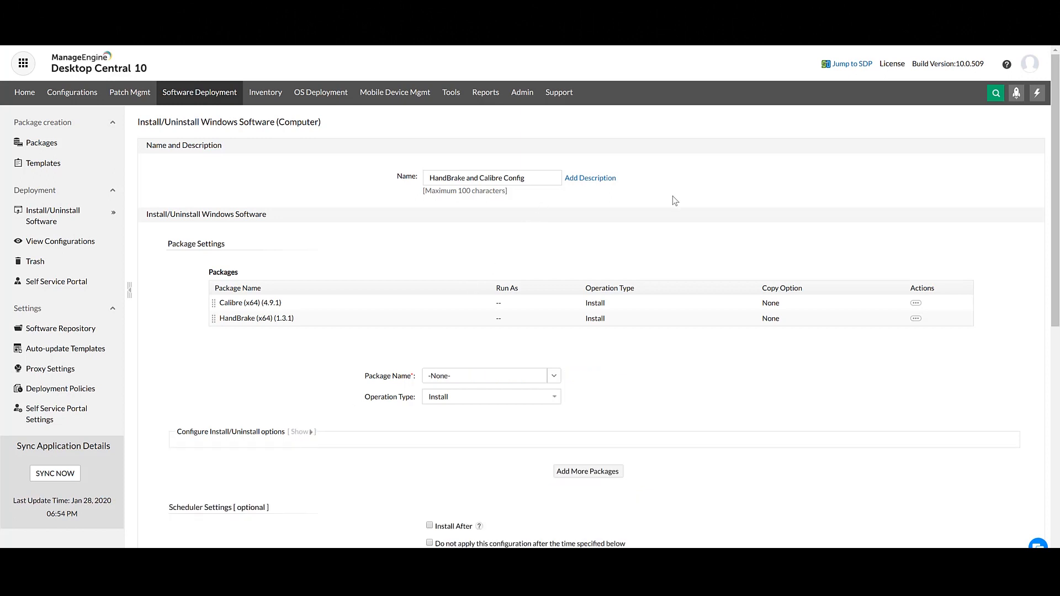
Schedule the installation to start after 2020-01-31 at 10:00.
drag(1057, 164, 1058, 277)
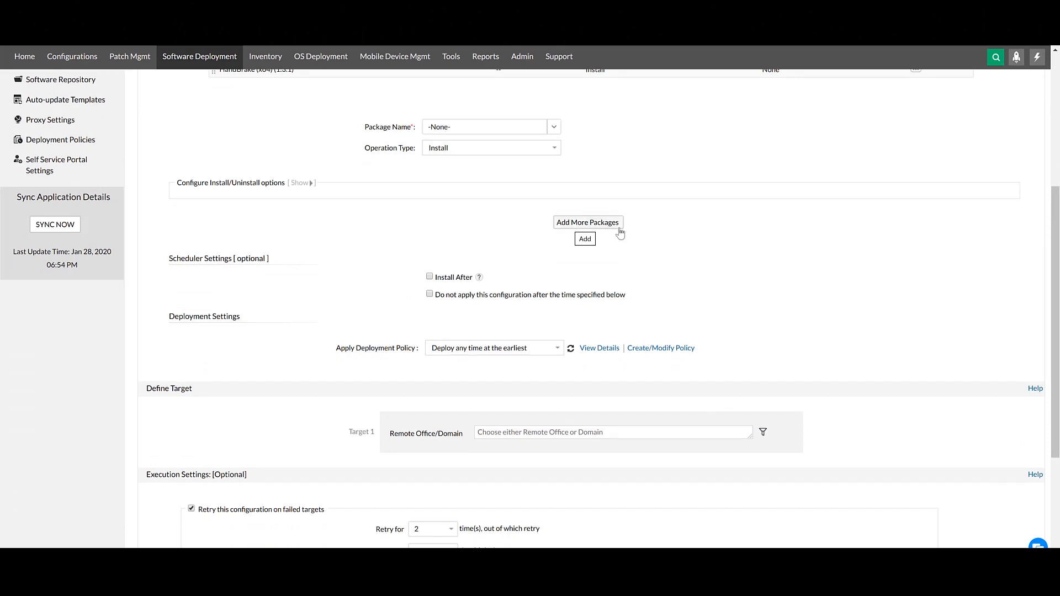
click(430, 276)
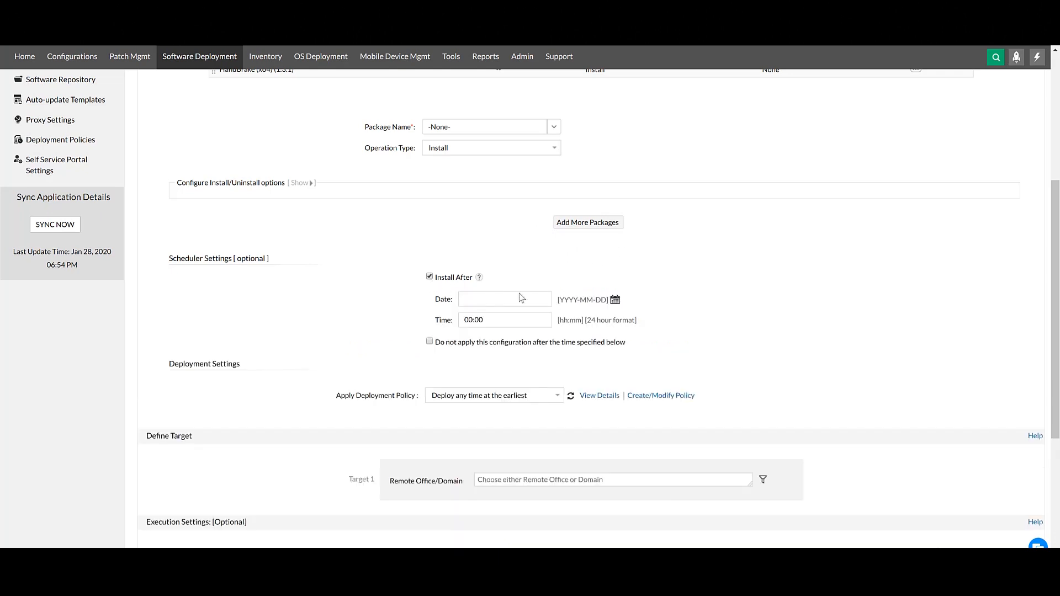
click(615, 300)
click(748, 353)
click(470, 319)
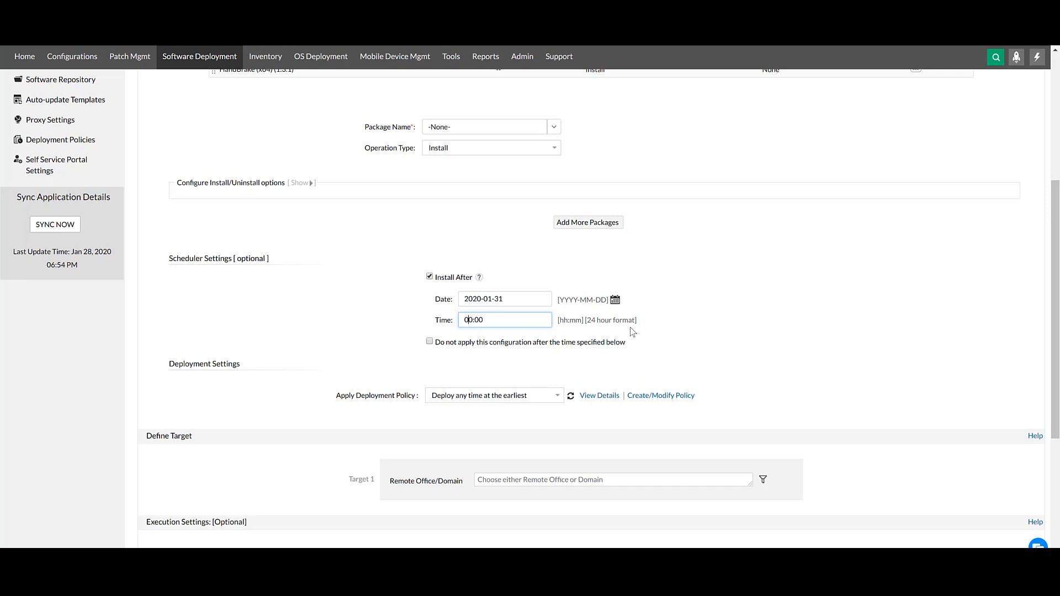
Enable the configuration's expiry and set it to 2020-02-28 at 10:00.
click(430, 342)
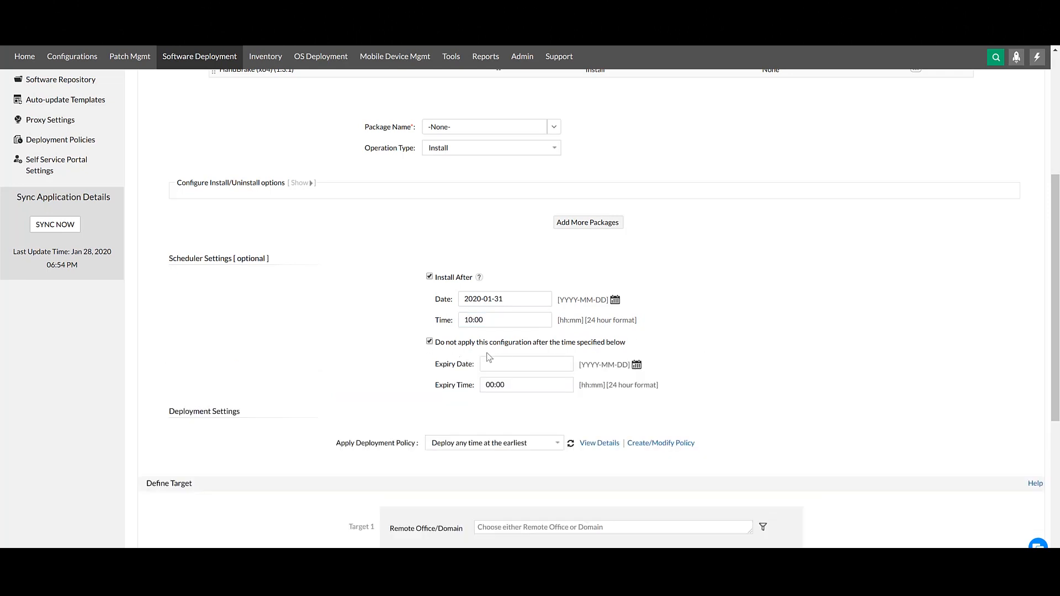
click(638, 364)
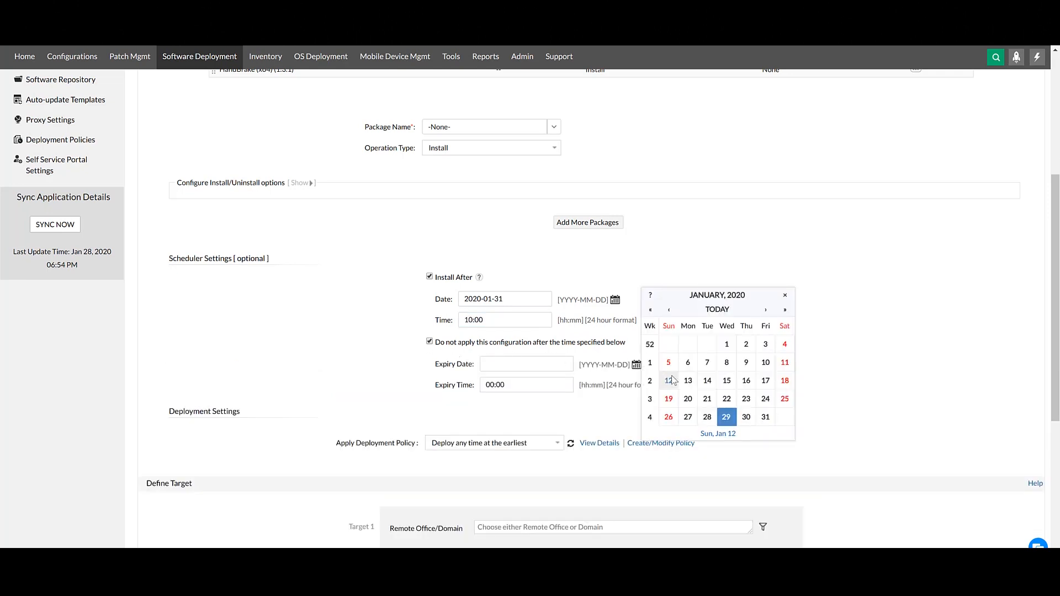
click(765, 309)
click(765, 416)
click(487, 385)
key(BackSpace)
text(1)
click(685, 401)
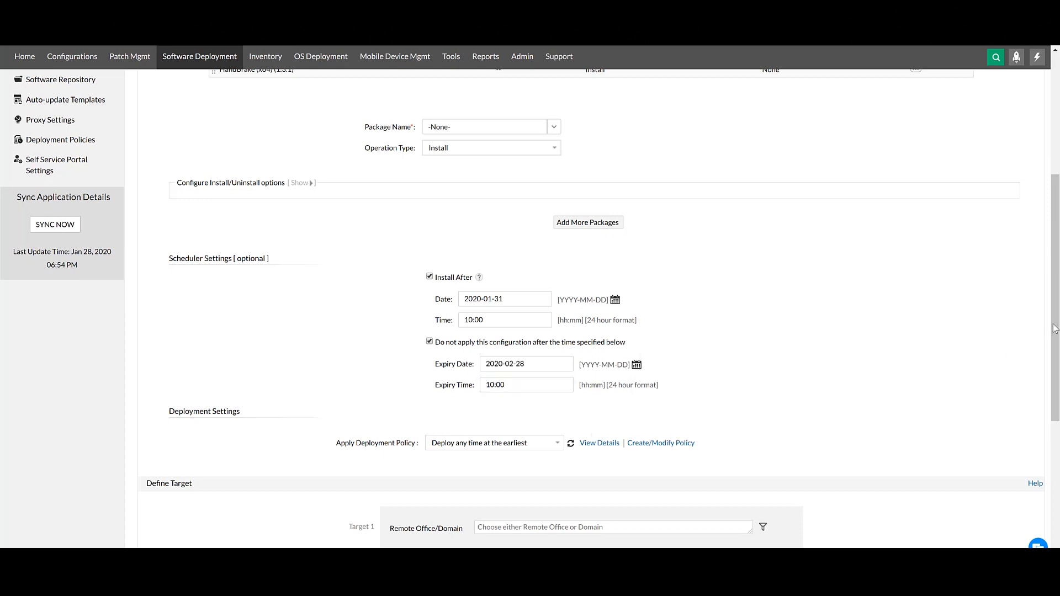
Apply the "Deploy any time at the earliest" deployment policy.
drag(1057, 336, 1057, 469)
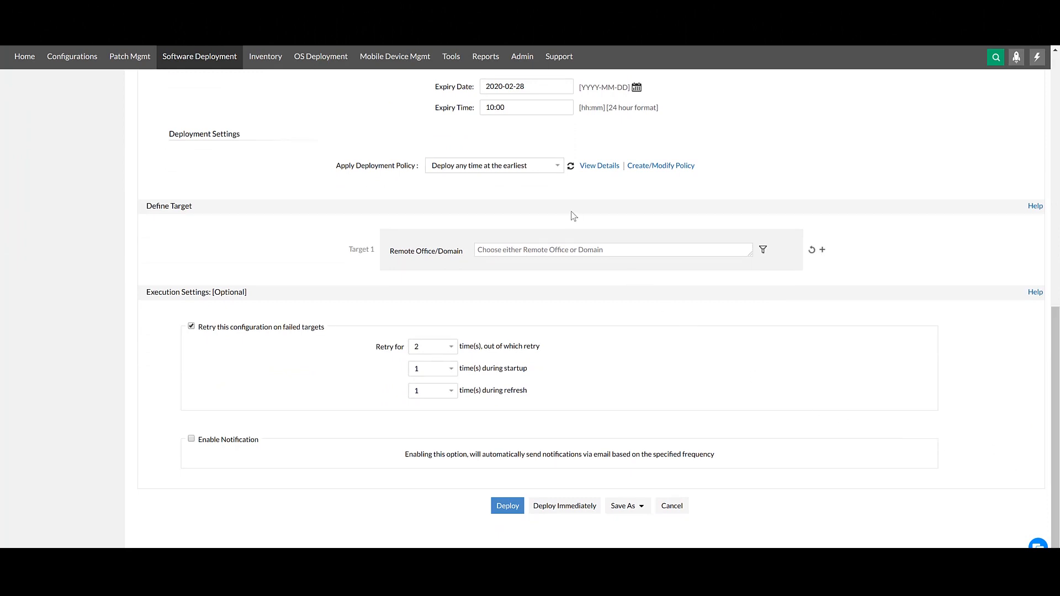
click(554, 170)
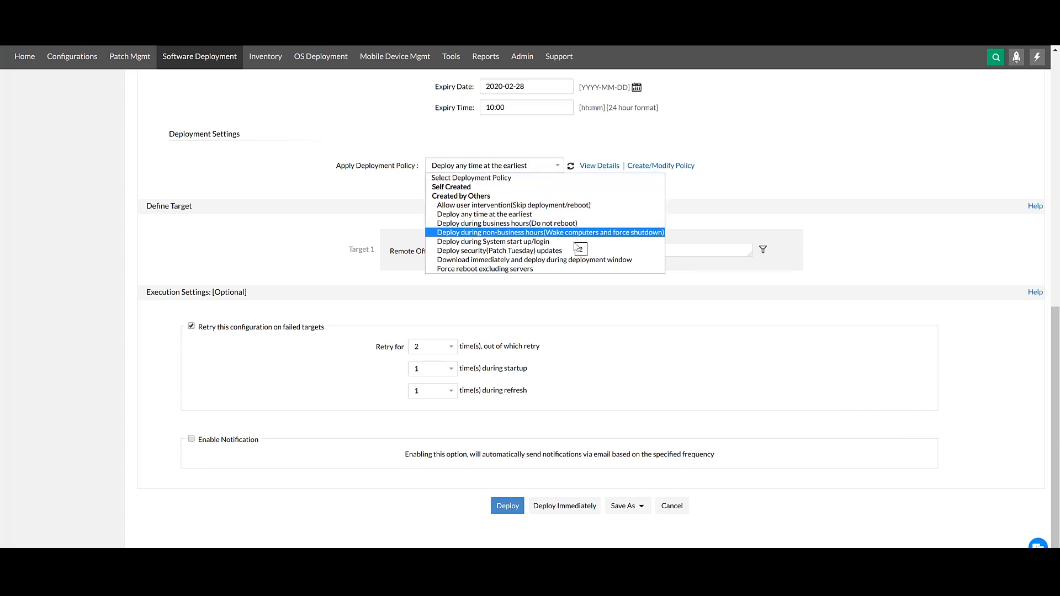
click(622, 217)
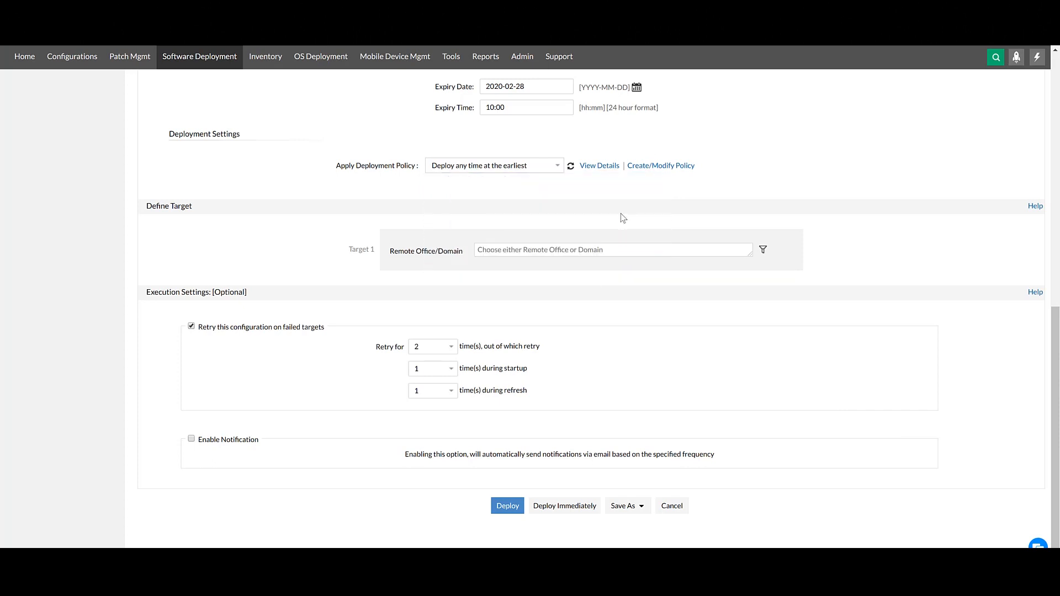
Set the SAP domain as the deployment target and filter it by computer to EMS-DEMOW16.
click(736, 250)
click(496, 312)
click(769, 249)
click(765, 250)
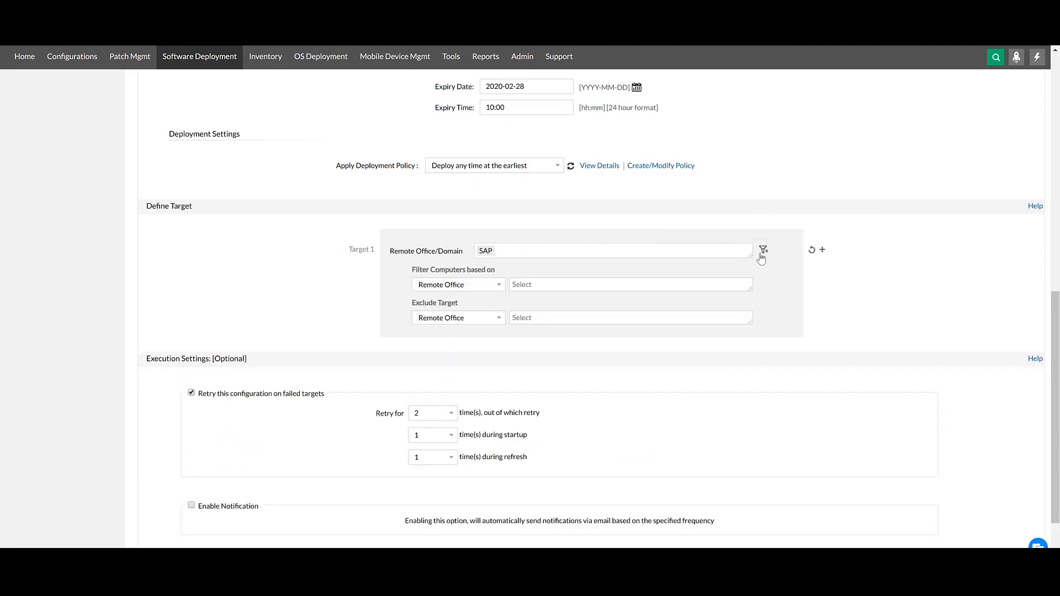
click(499, 286)
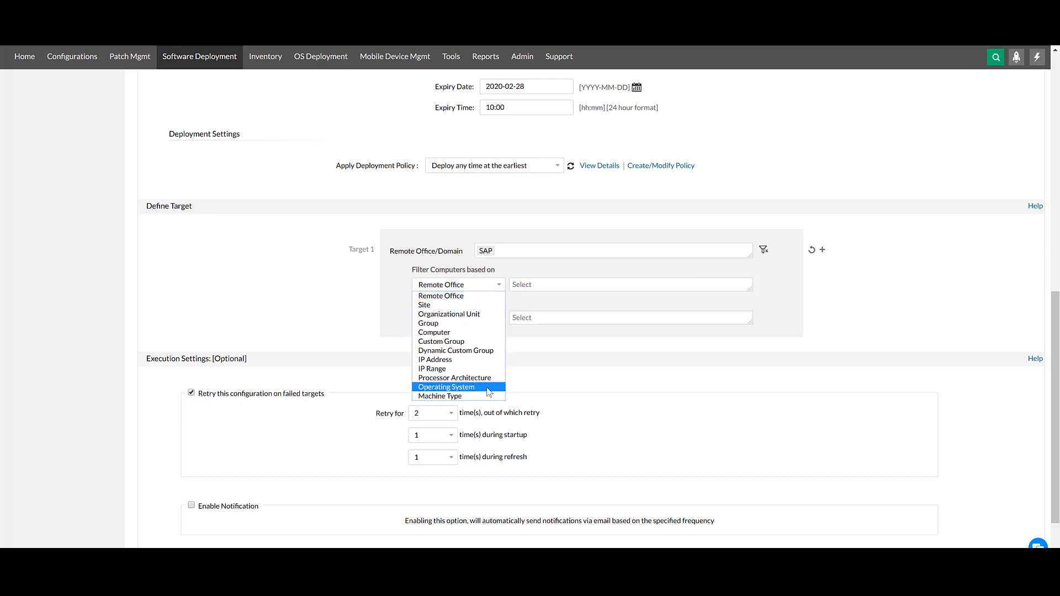
click(437, 332)
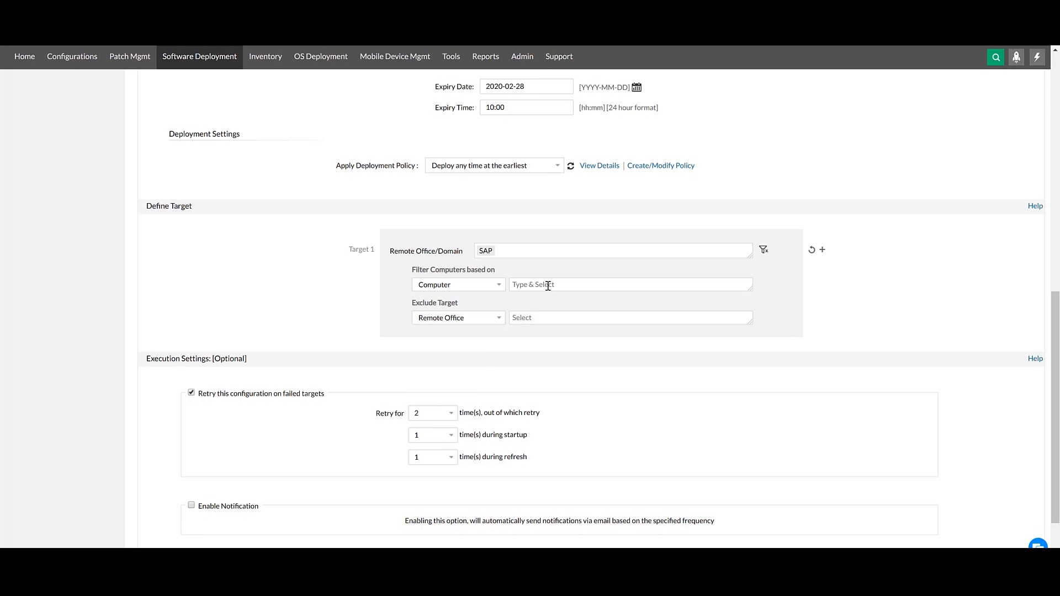
click(548, 286)
click(518, 315)
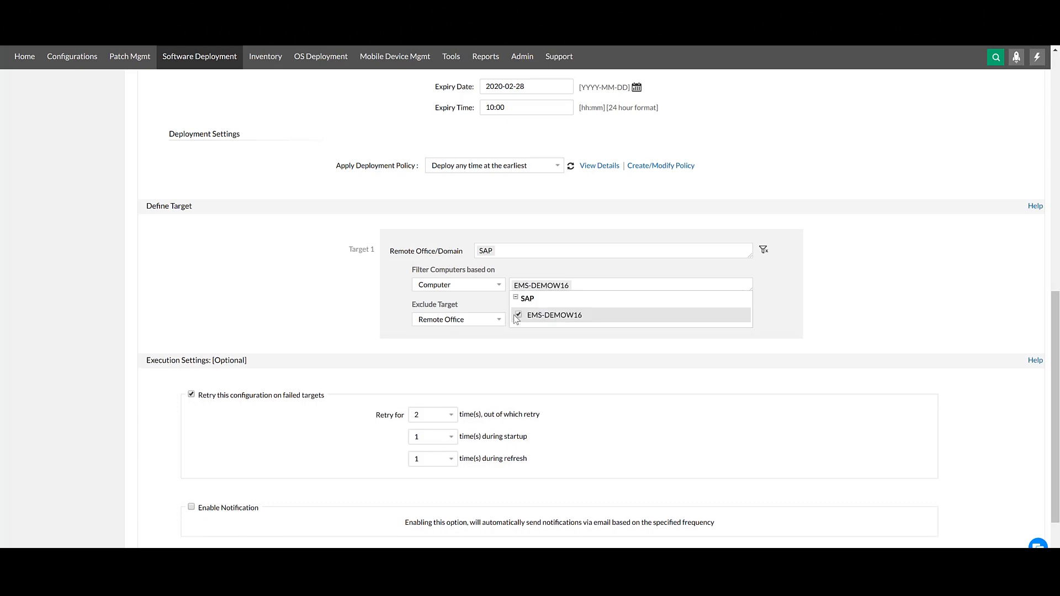
click(548, 345)
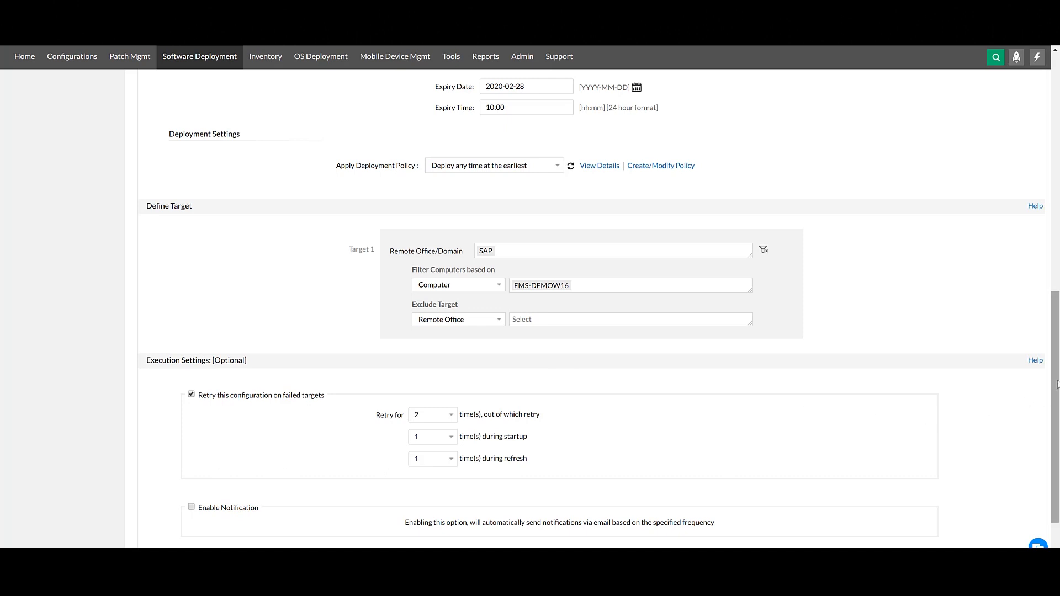
Examine the available retry counts for failed targets: overall, during startup and during refresh.
scroll(1057, 383, down, 2)
click(436, 354)
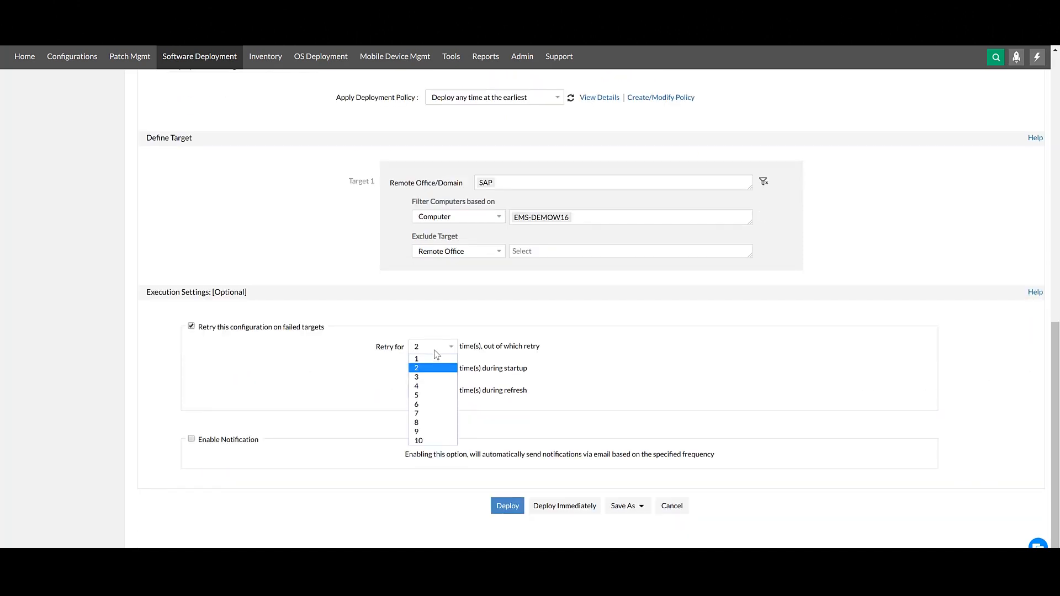
click(437, 354)
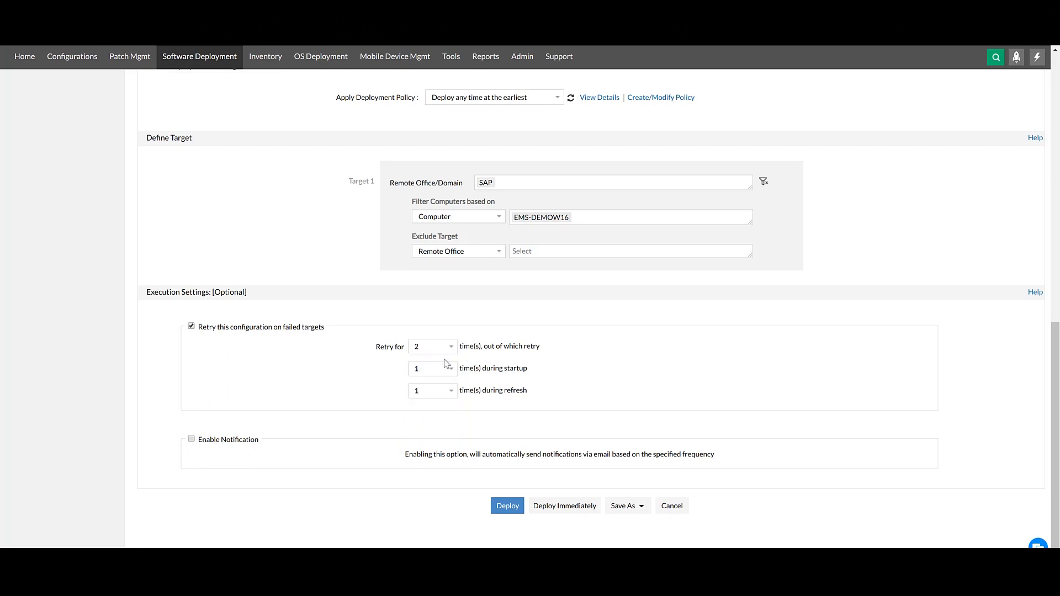
click(452, 374)
click(453, 374)
click(453, 392)
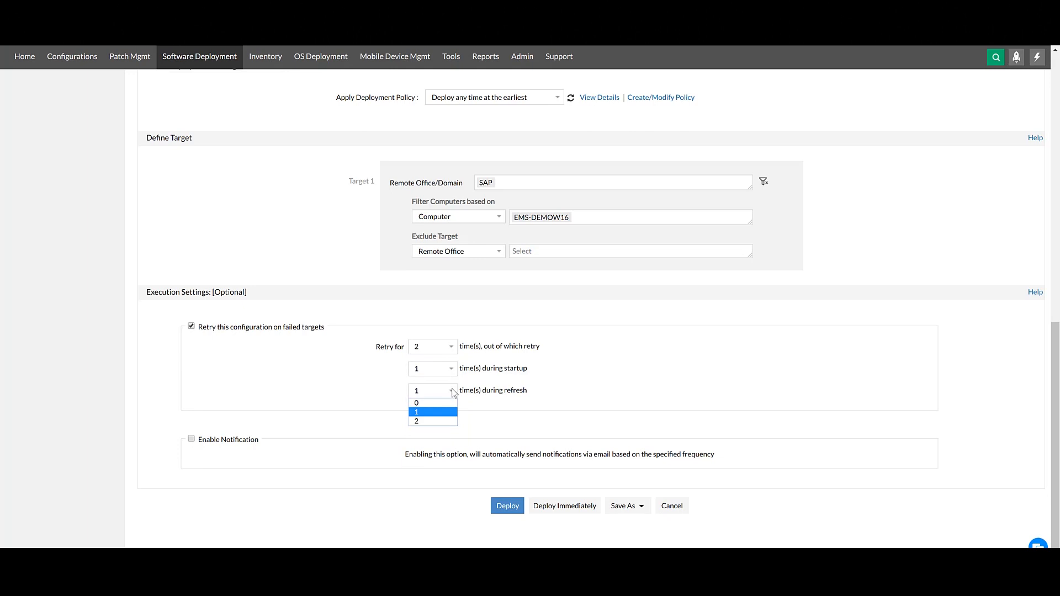
click(454, 393)
Enable e-mail notification every 7 hours for 2 days and enter the recipient's e-mail address.
click(192, 439)
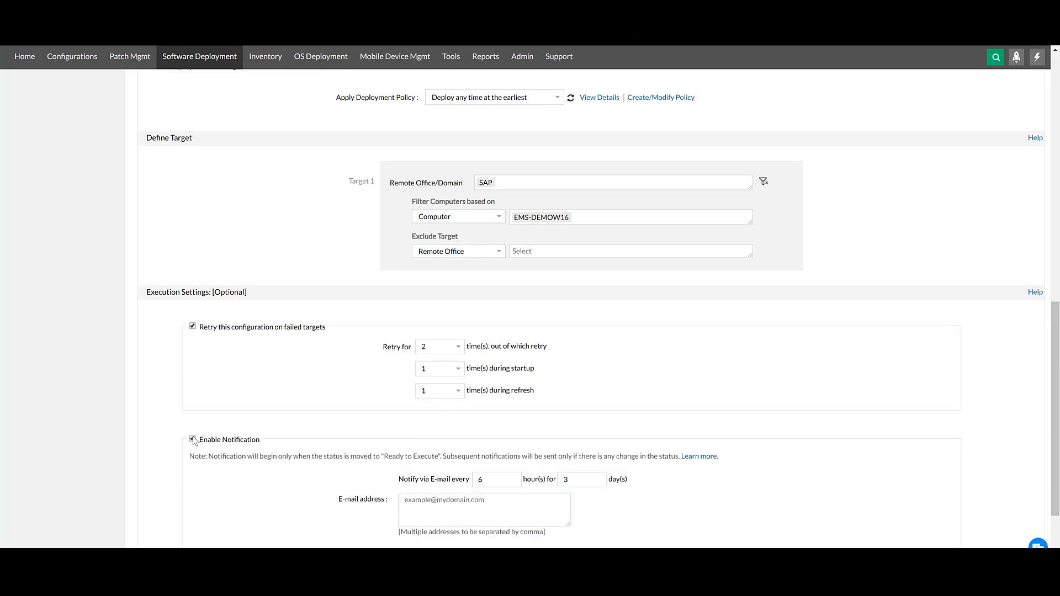
click(517, 478)
click(601, 482)
click(526, 502)
text(exam)
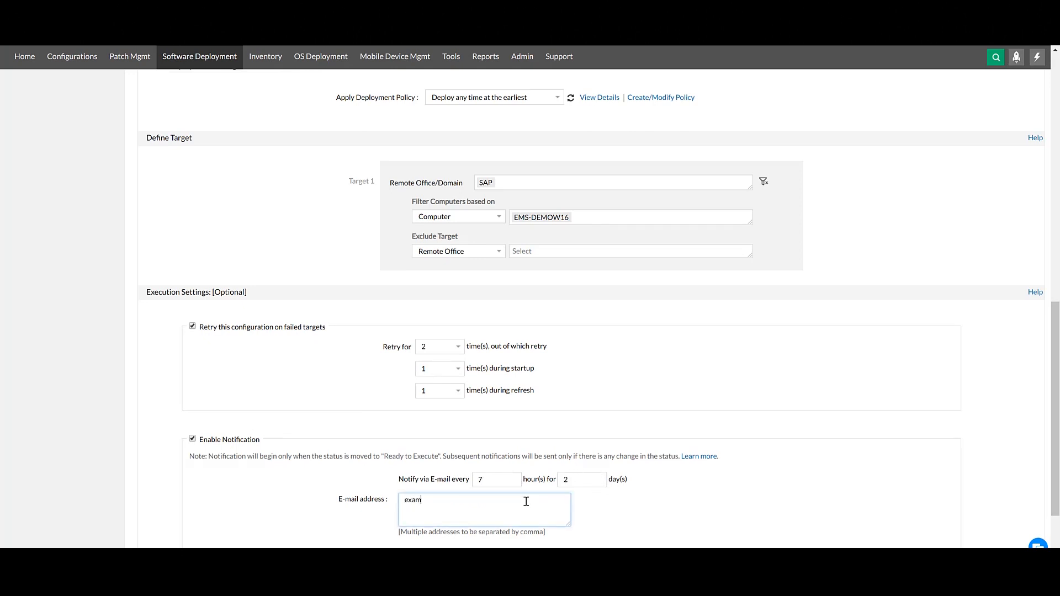
text(plemail@domain.com)
click(624, 520)
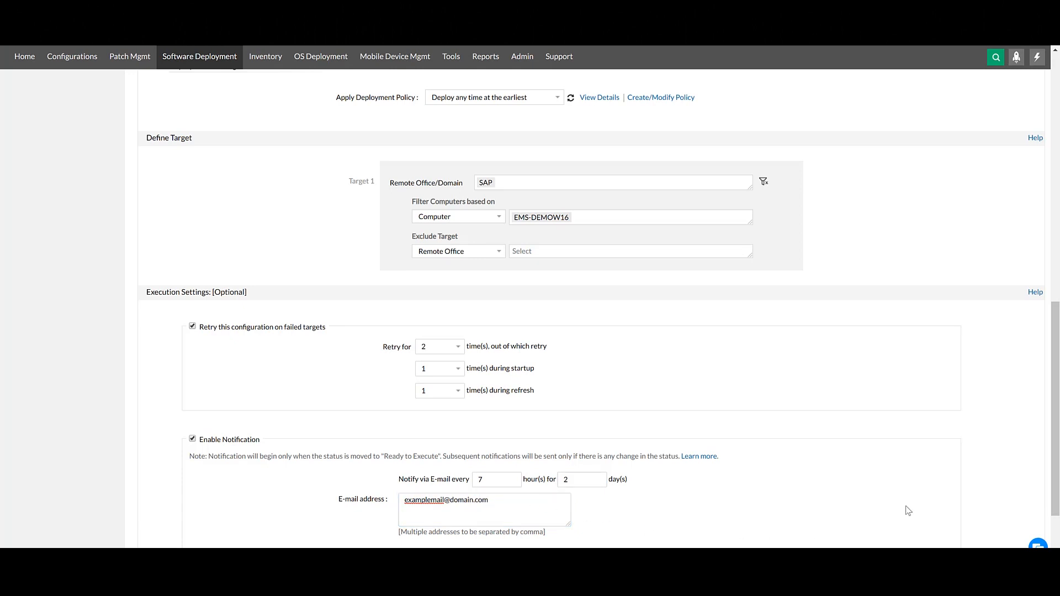
Deploy the configuration immediately and review its summary, execution status and target scope.
drag(1056, 448, 1058, 520)
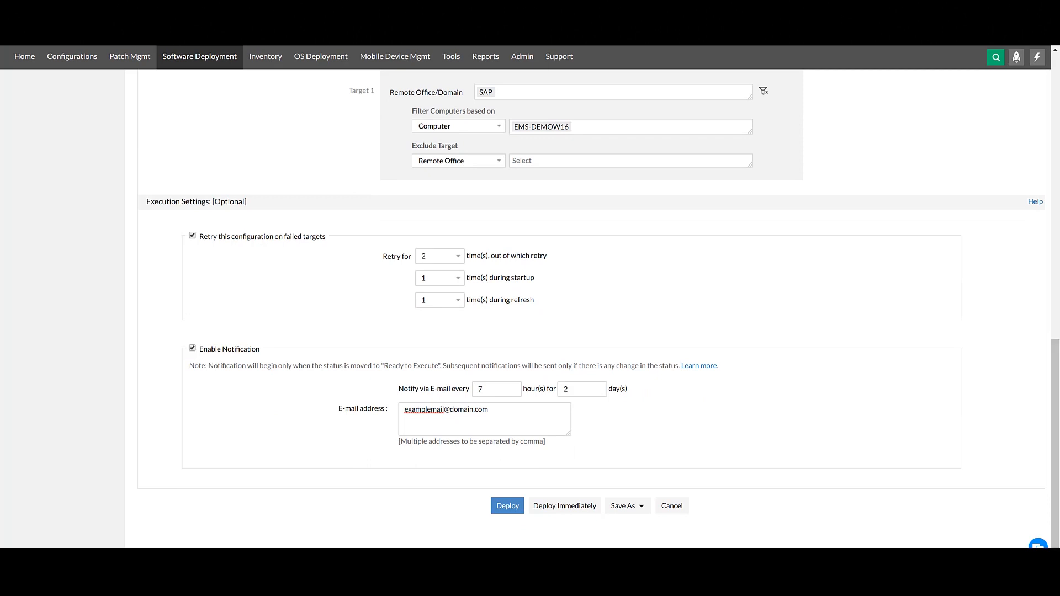
click(641, 510)
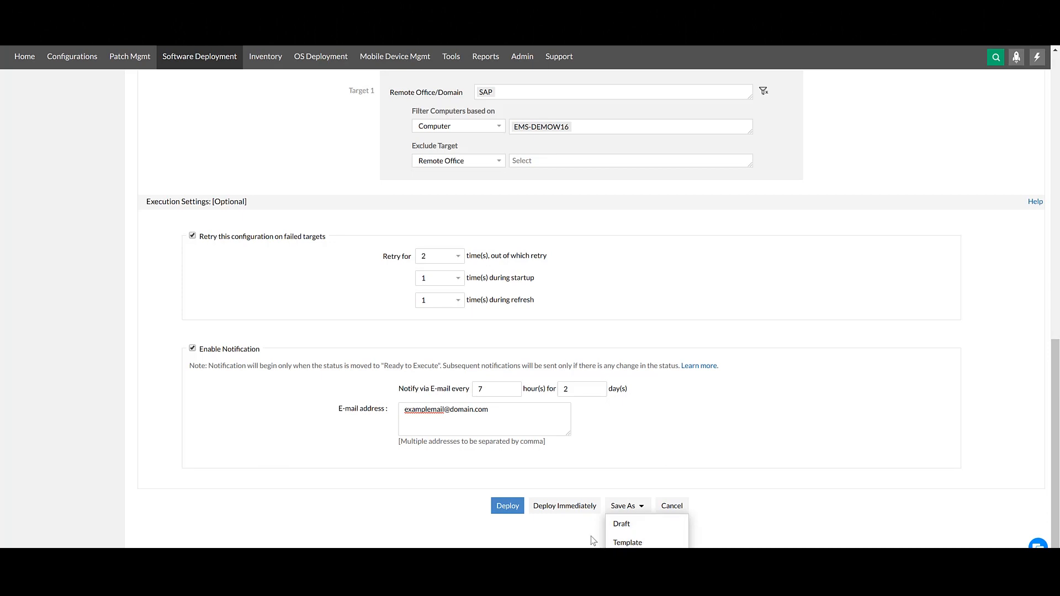
click(570, 531)
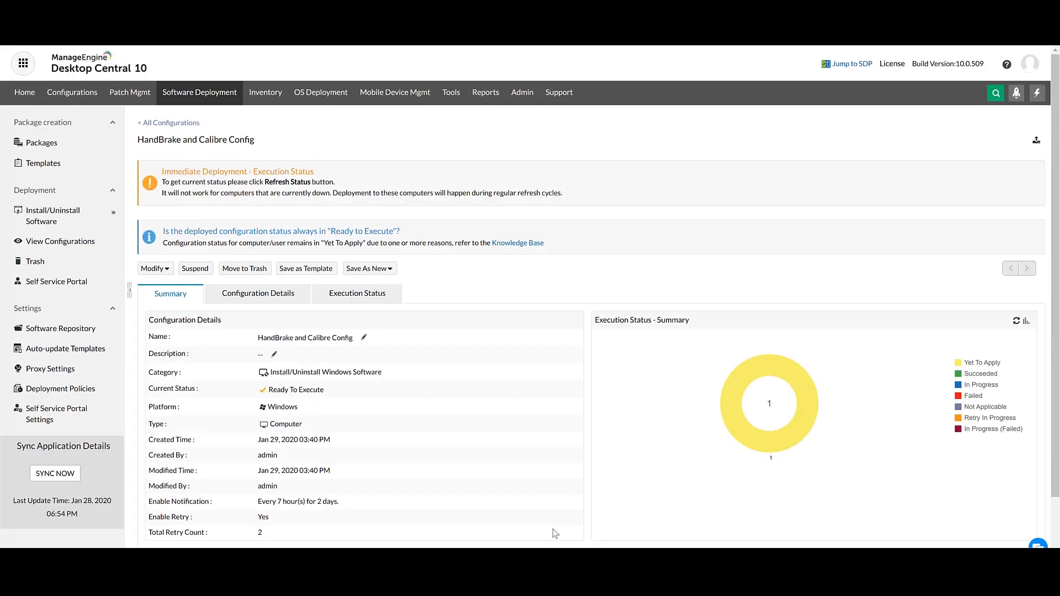
scroll(552, 529, down, 1)
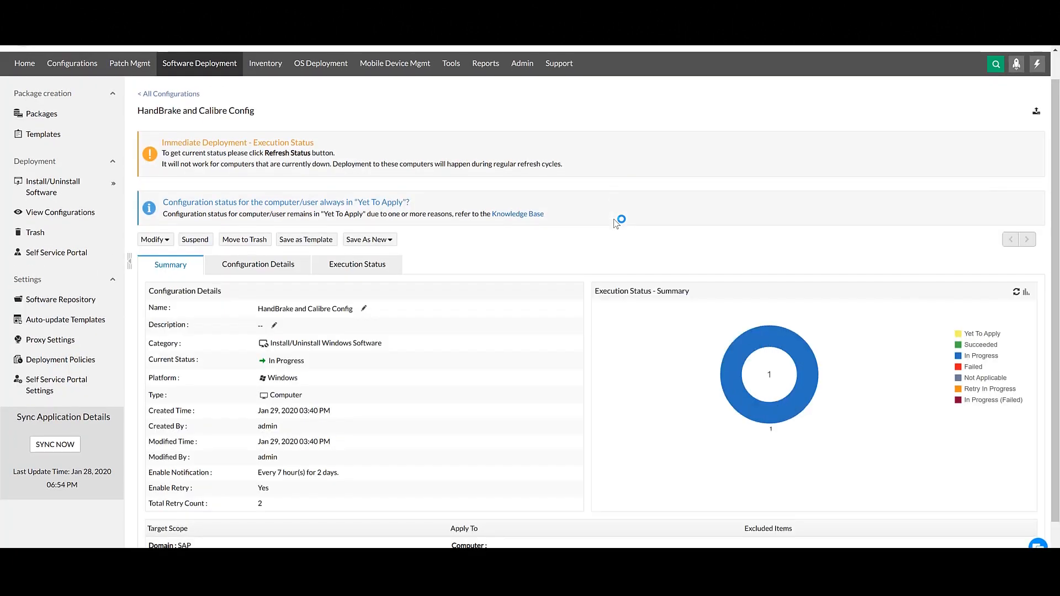
scroll(752, 322, down, 1)
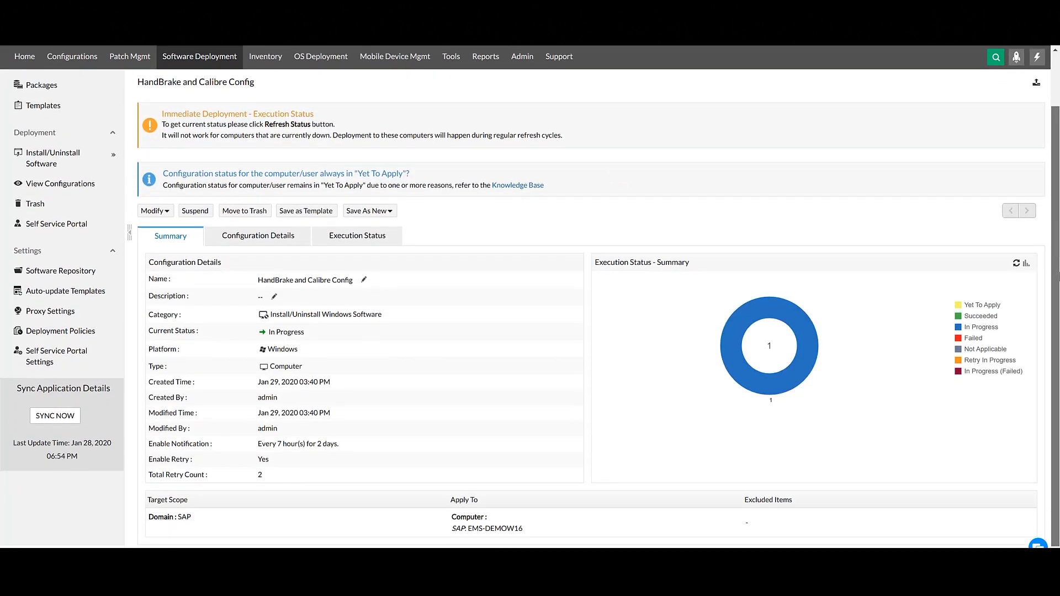